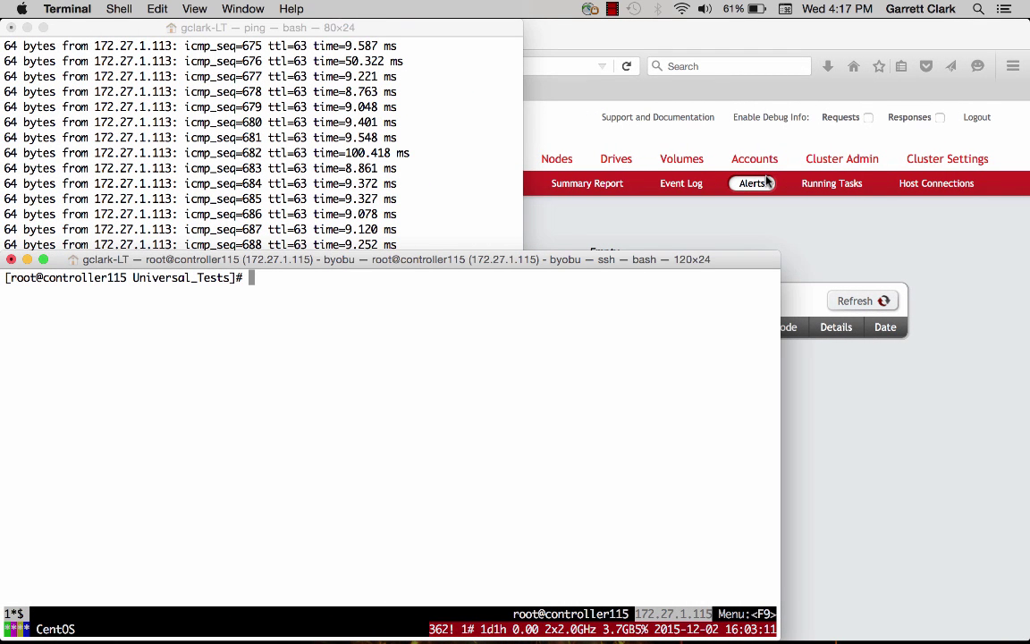
Step: Run /vdbench/vdbench -f demo_ha in the controller115 terminal session to start the test workload
{"action": "left_click", "coordinate": [441, 165]}
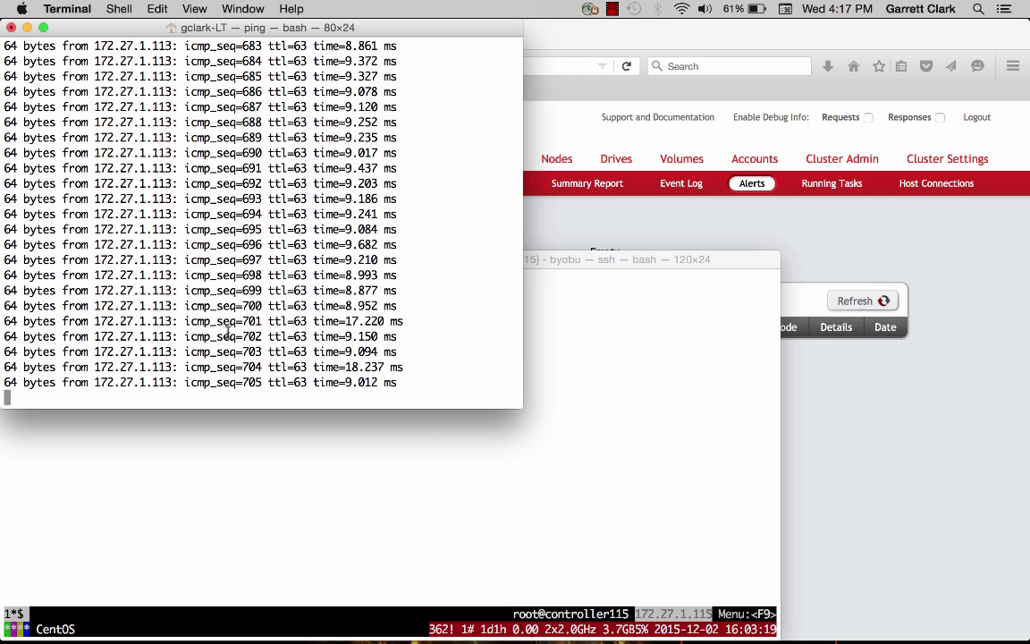
{"action": "left_click", "coordinate": [641, 519]}
{"action": "type", "text": "/"}
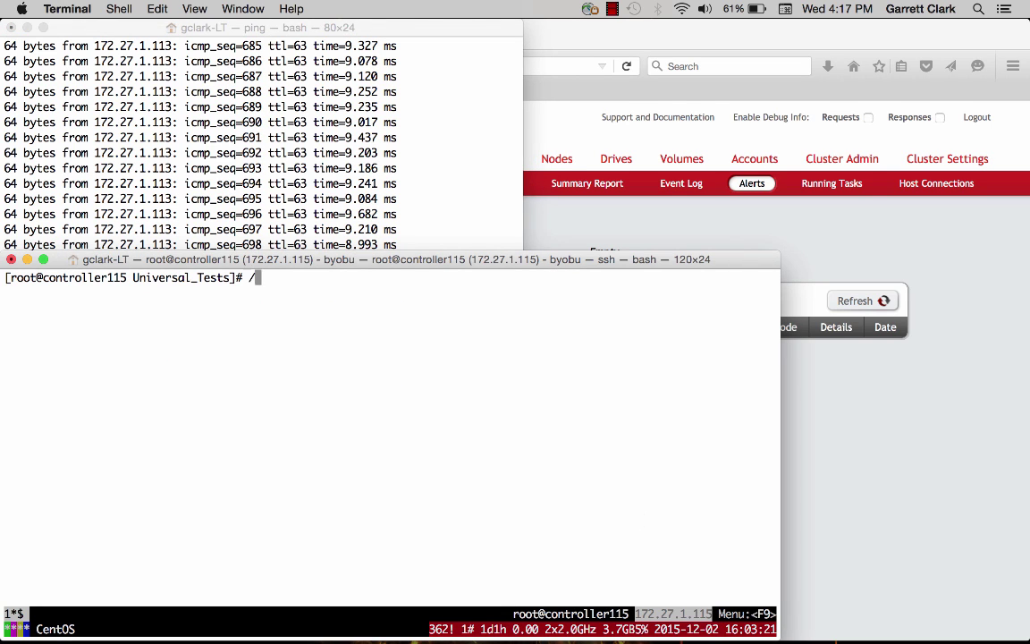
{"action": "type", "text": "vdbench/vdbench -f "}
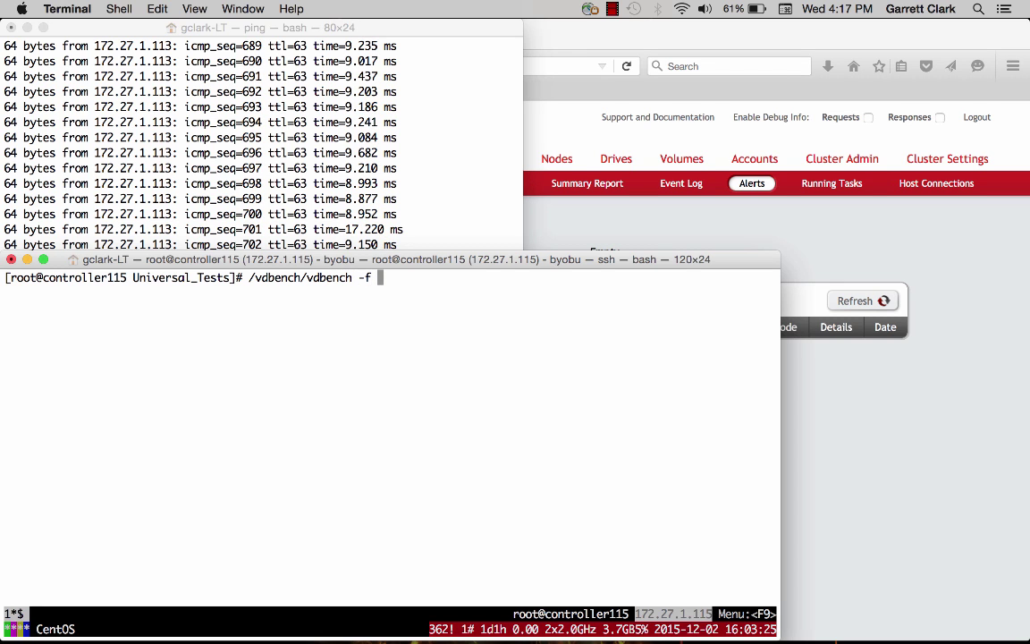
{"action": "type", "text": "dme"}
{"action": "key", "text": "BackSpace"}
{"action": "key", "text": "BackSpace"}
{"action": "type", "text": "emo_ha"}
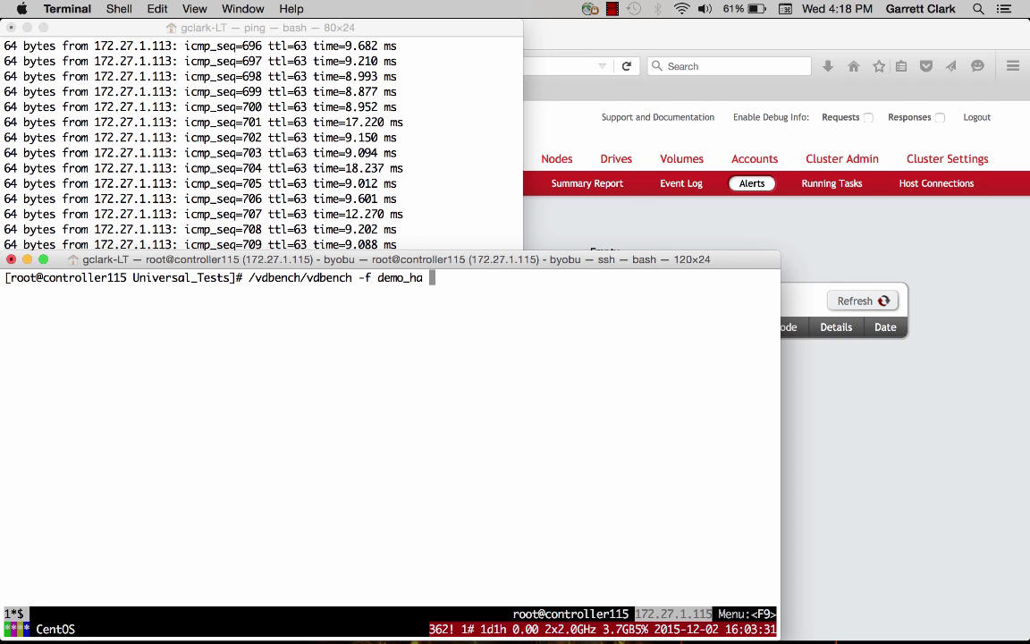
{"action": "key", "text": "Return"}
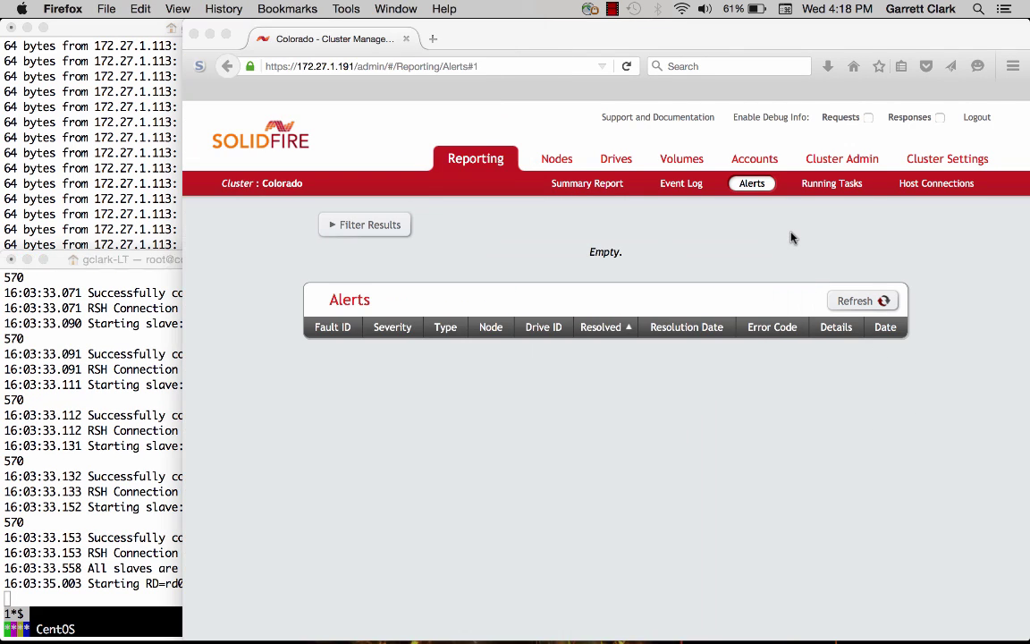
Step: Switch to Firefox and check the SolidFire cluster's running tasks, alerts and active node list before the failure
{"action": "left_click", "coordinate": [815, 295]}
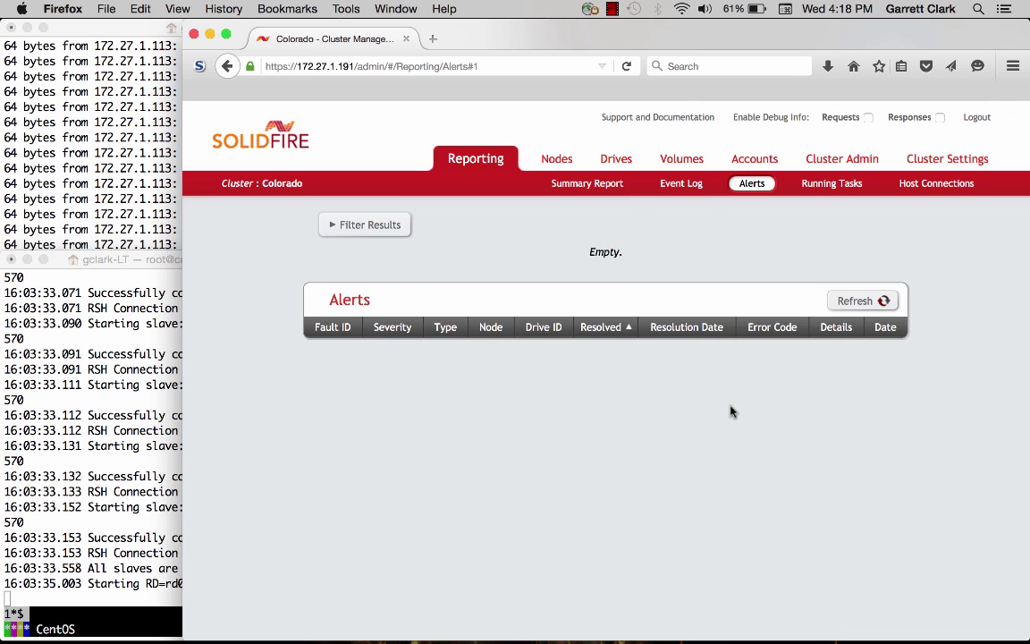
{"action": "left_click", "coordinate": [828, 184]}
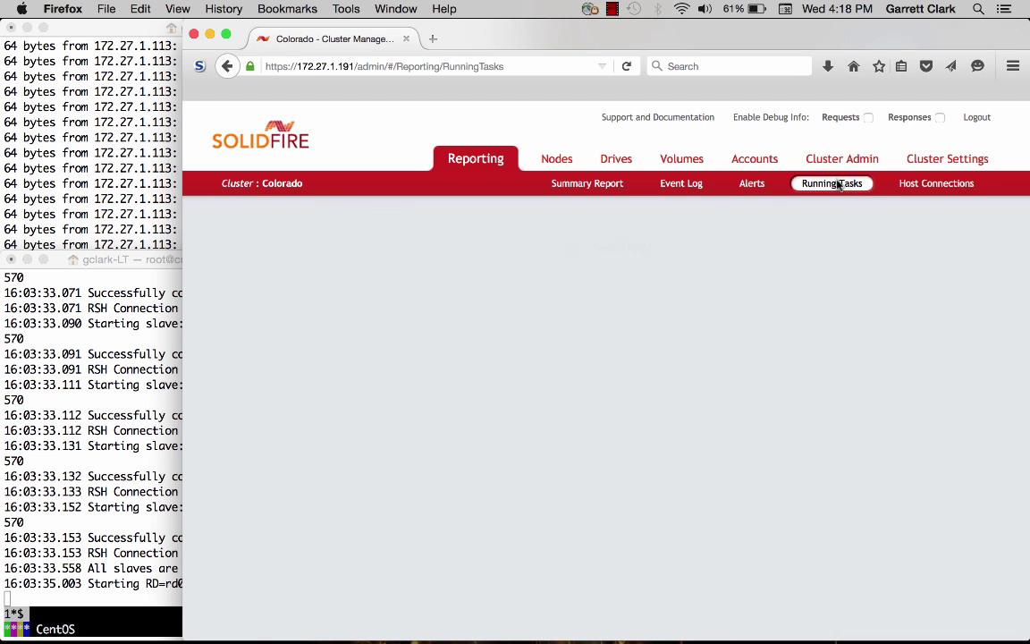
{"action": "left_click", "coordinate": [740, 184]}
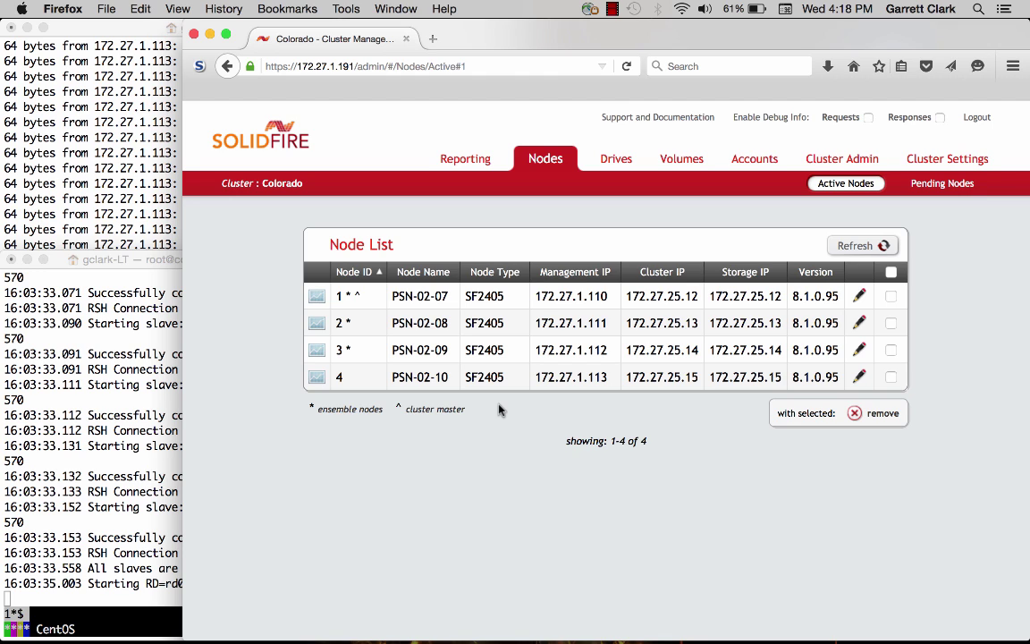
{"action": "left_click", "coordinate": [467, 167]}
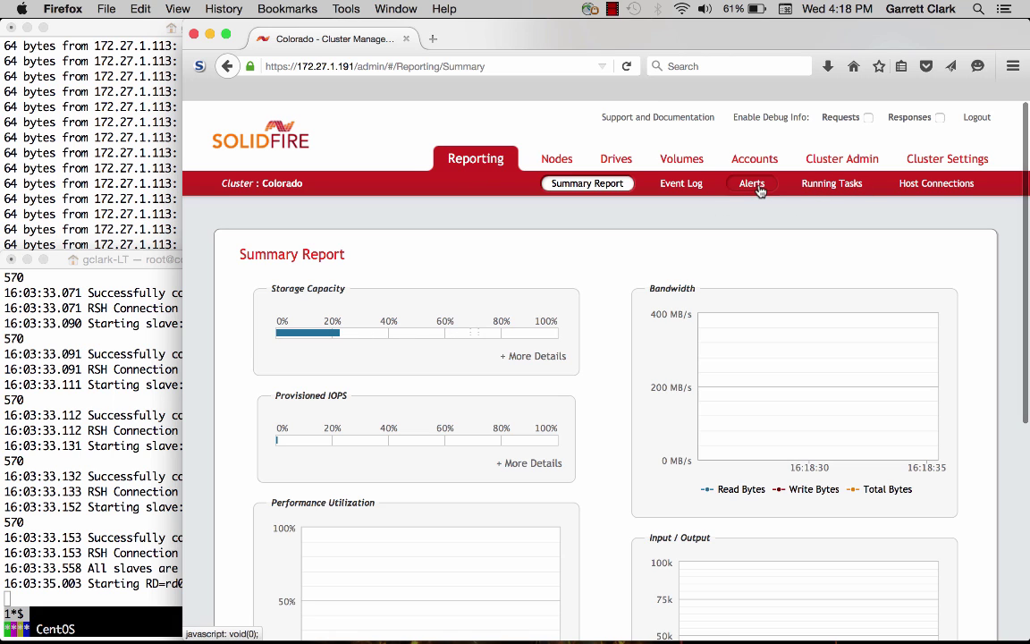
{"action": "left_click", "coordinate": [757, 185]}
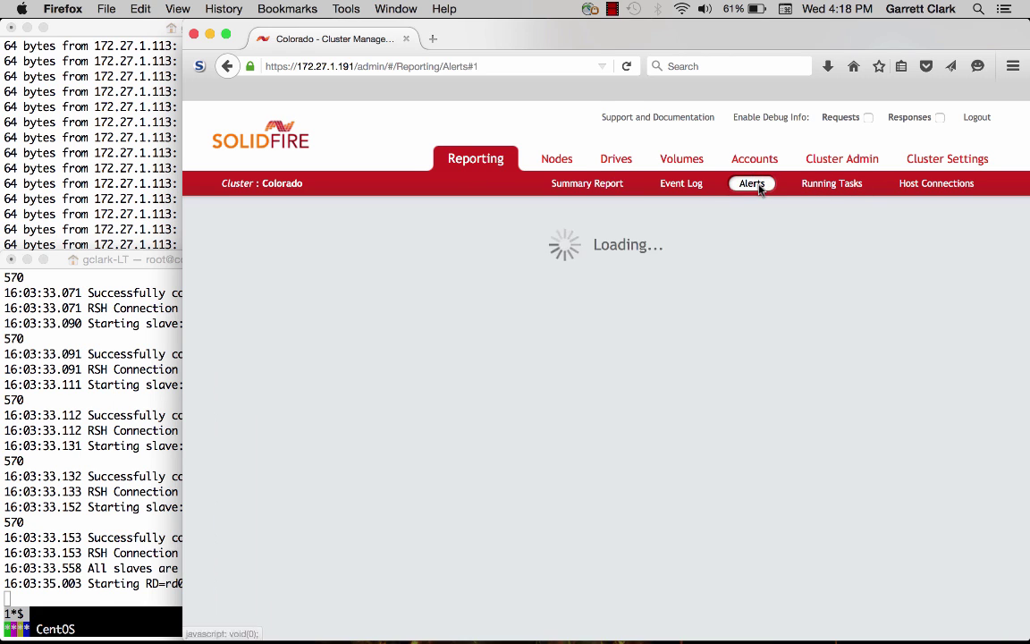
Step: Switch to Terminal and compare the vdbench interval output with the ping replies from node 172.27.1.113
{"action": "left_click", "coordinate": [119, 329]}
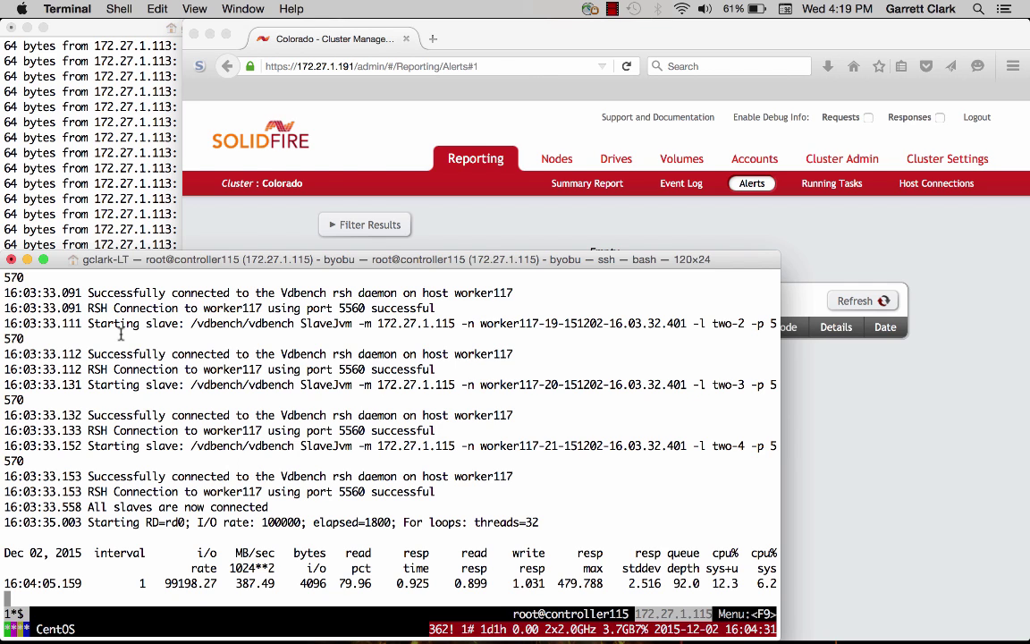
{"action": "left_click", "coordinate": [78, 111]}
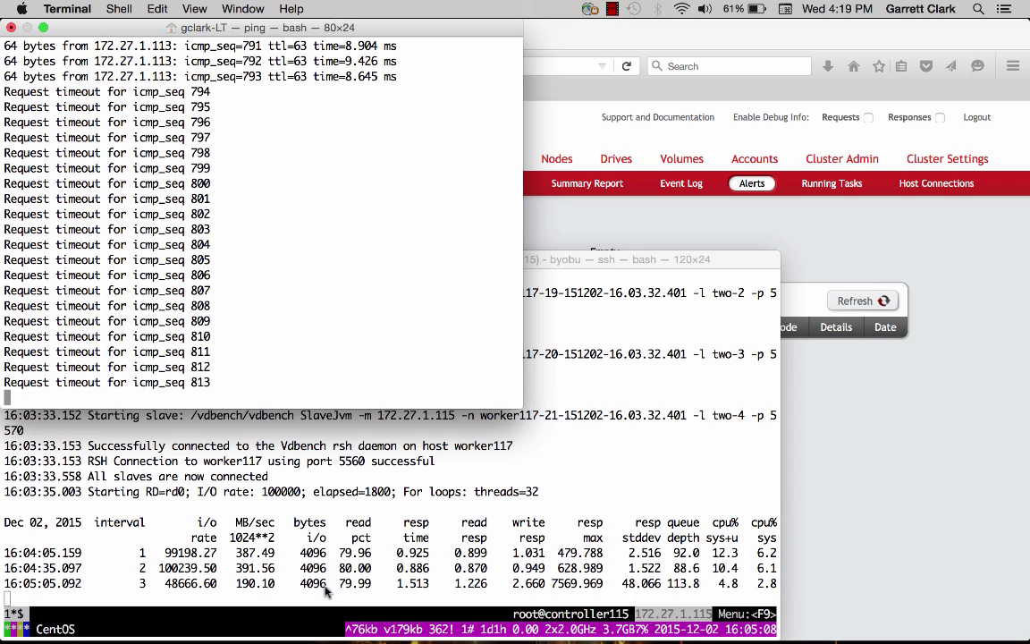
{"action": "left_click", "coordinate": [291, 590]}
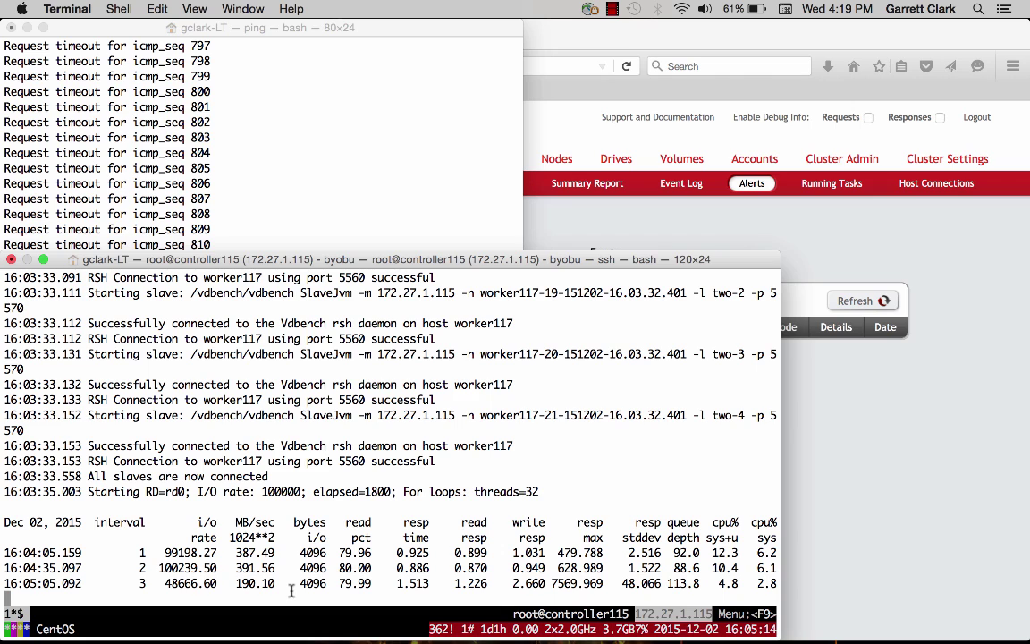
{"action": "left_click", "coordinate": [143, 201]}
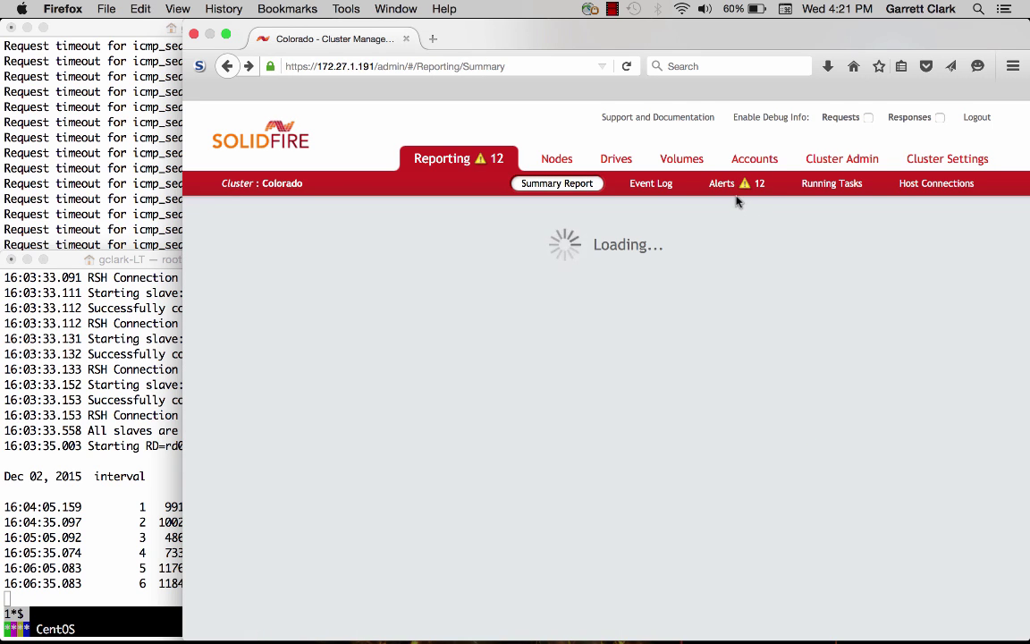
Step: Review the cluster alerts in Firefox, highlighting the nodeOffline error code and reading through the whole list
{"action": "left_click", "coordinate": [733, 185]}
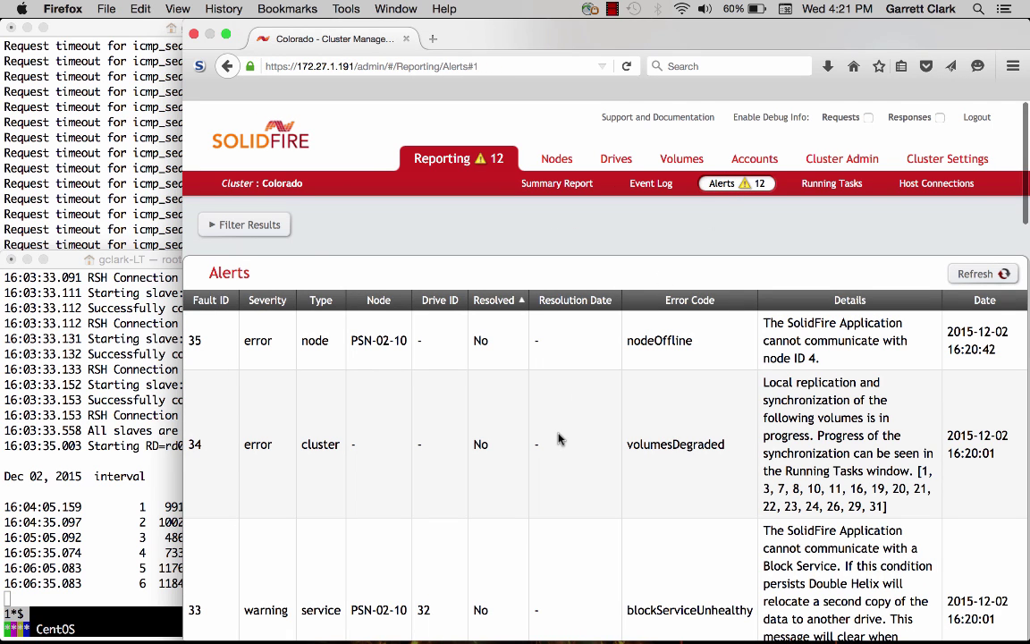
{"action": "double_click", "coordinate": [659, 344]}
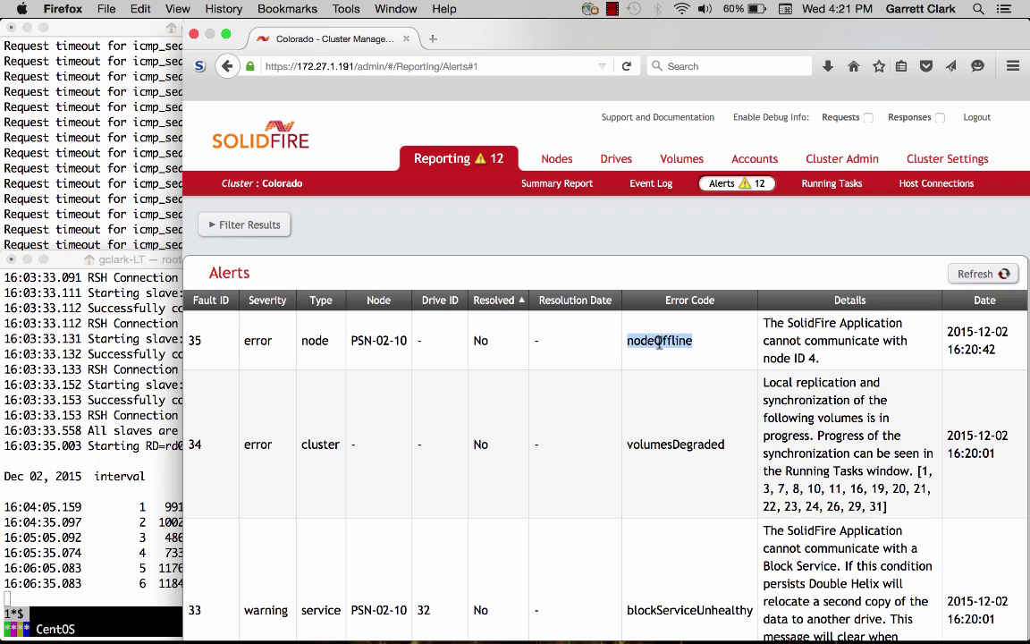
{"action": "scroll", "coordinate": [659, 344], "scroll_direction": "down", "scroll_amount": 20}
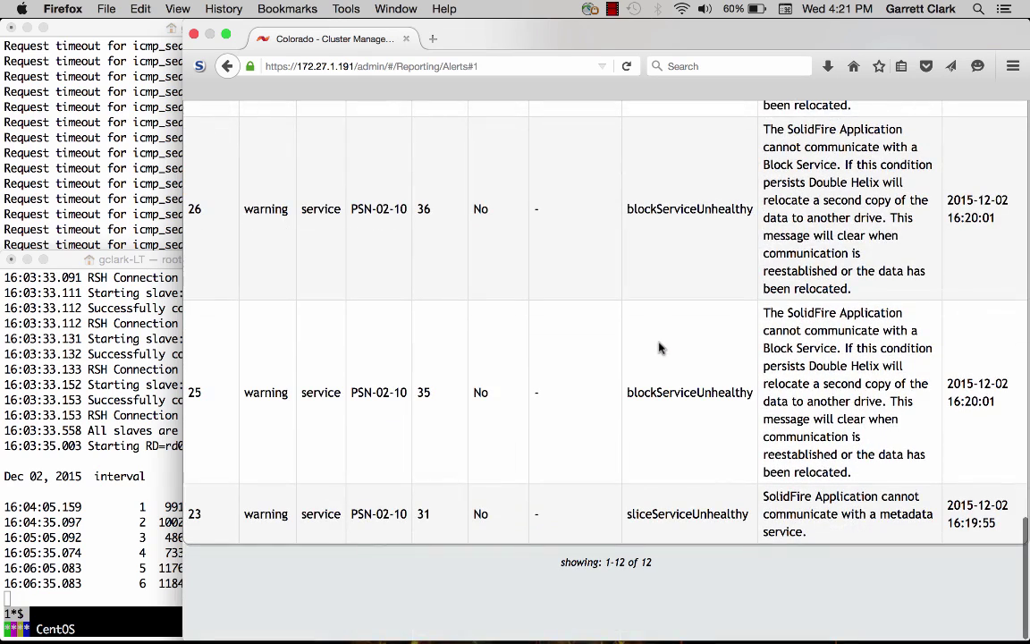
{"action": "scroll", "coordinate": [659, 349], "scroll_direction": "up", "scroll_amount": 20}
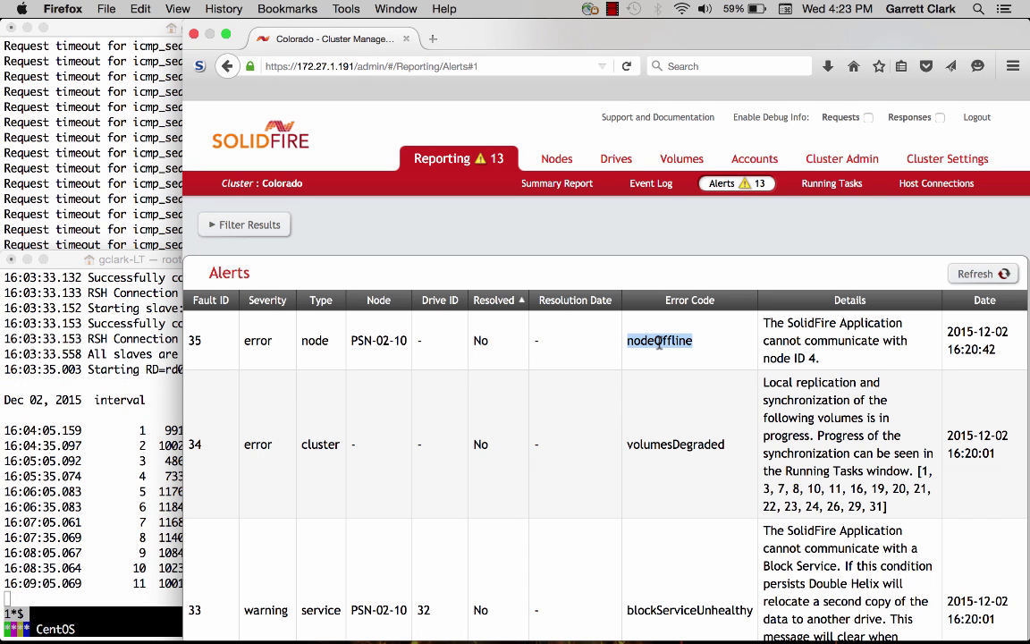
Step: Recheck the cluster's alerts and running tasks, examining the block sync's progress and highlighting its remaining time
{"action": "left_click", "coordinate": [831, 184]}
{"action": "left_click", "coordinate": [742, 183]}
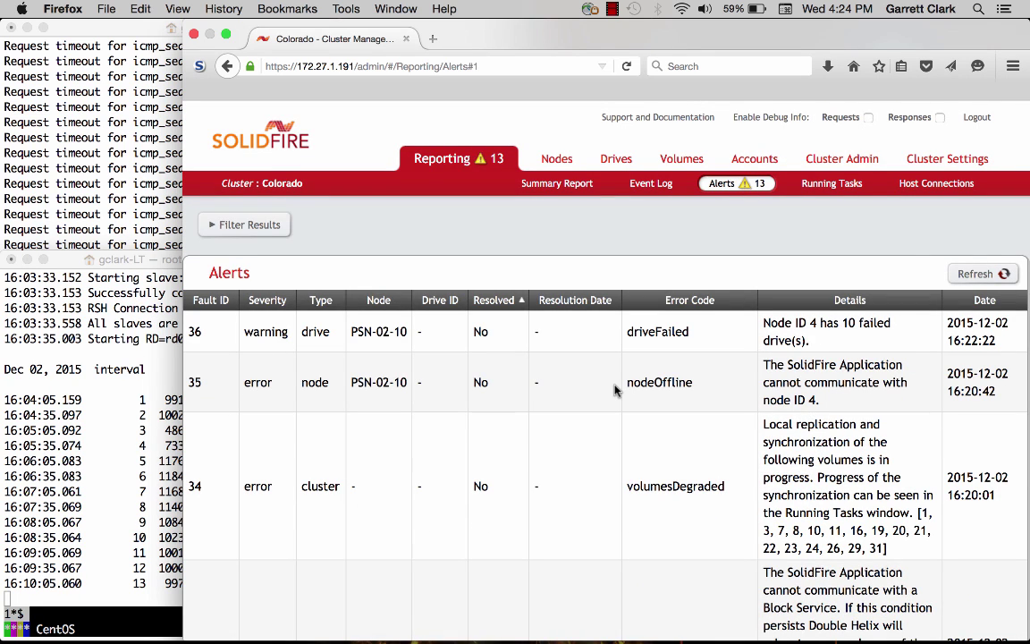
{"action": "left_click", "coordinate": [836, 183]}
{"action": "left_click", "coordinate": [720, 184]}
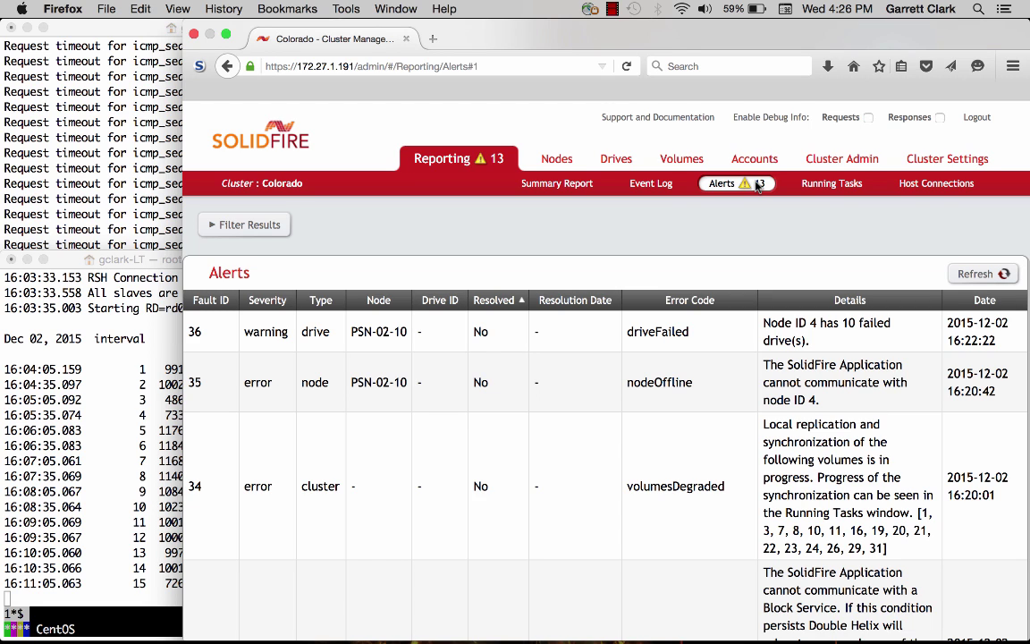
{"action": "left_click", "coordinate": [810, 186]}
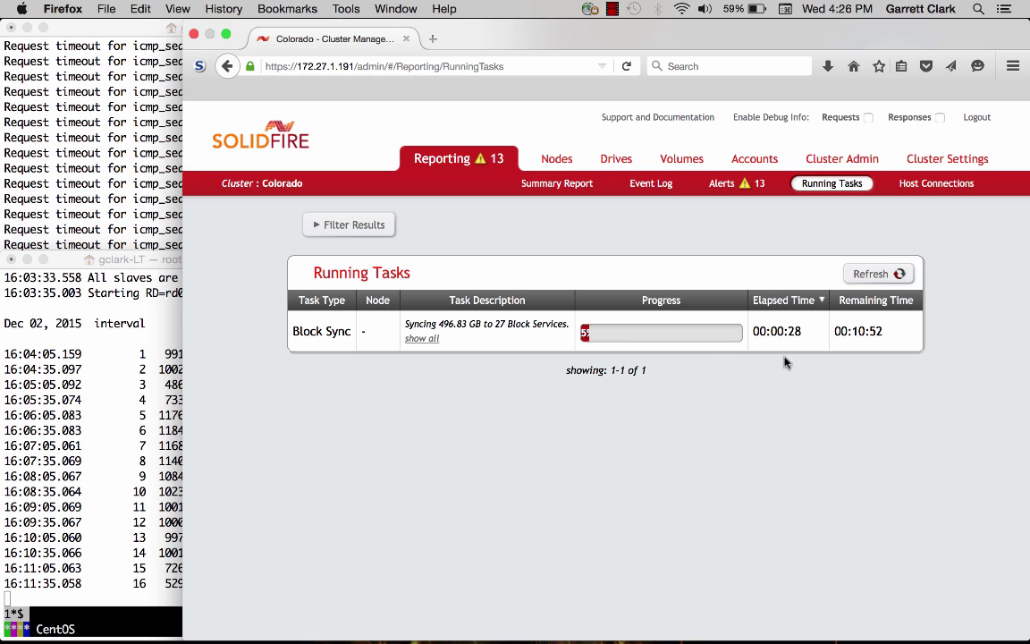
{"action": "double_click", "coordinate": [853, 331]}
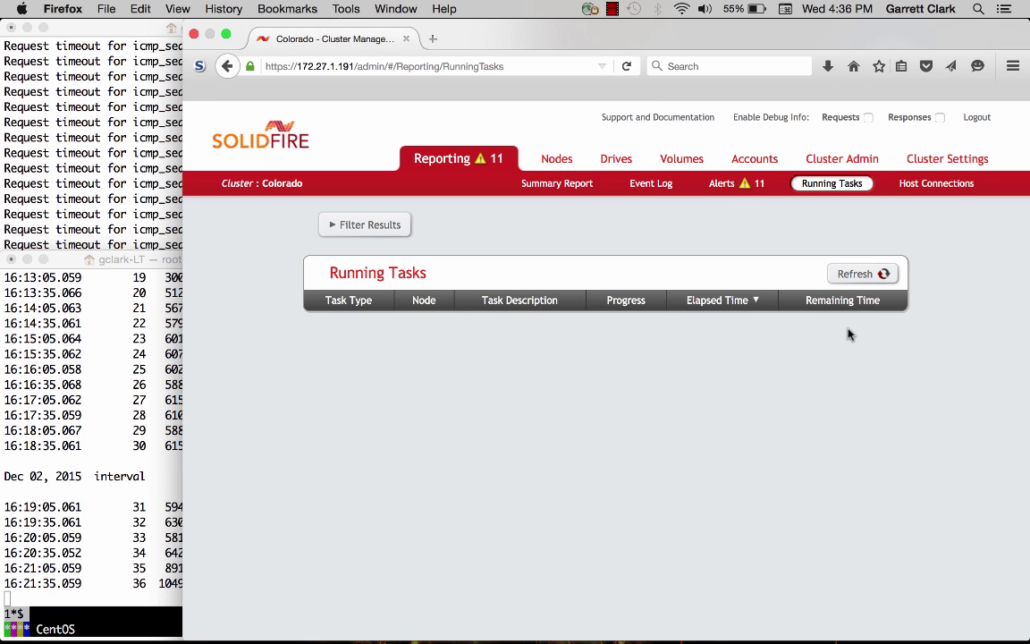
Step: Switch to the vdbench session in Terminal and highlight the I/O rate of interval 36
{"action": "left_click", "coordinate": [146, 451]}
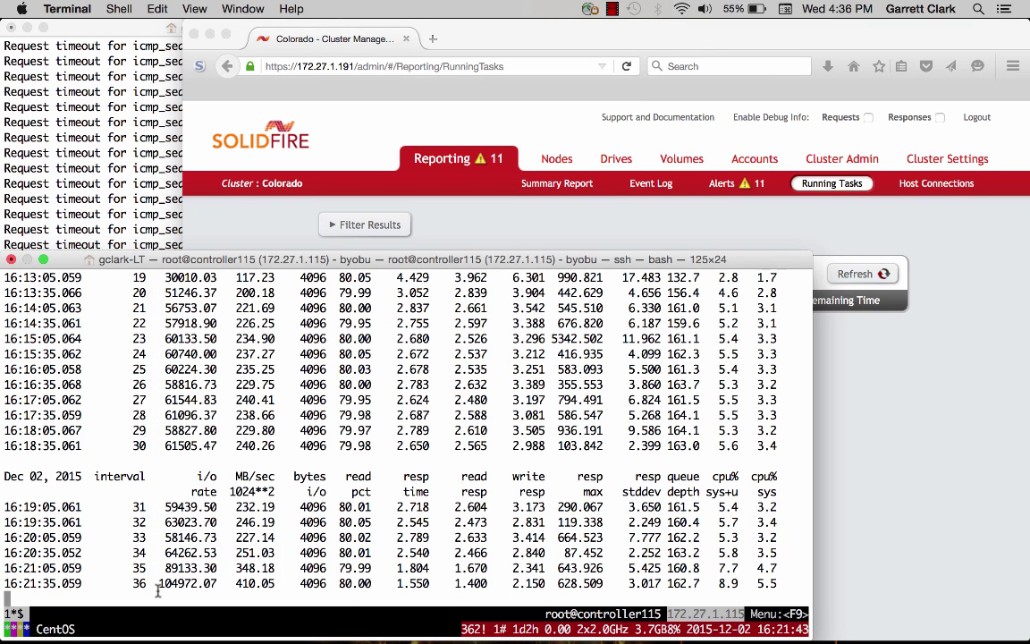
{"action": "left_click_drag", "start_coordinate": [159, 583], "coordinate": [218, 583]}
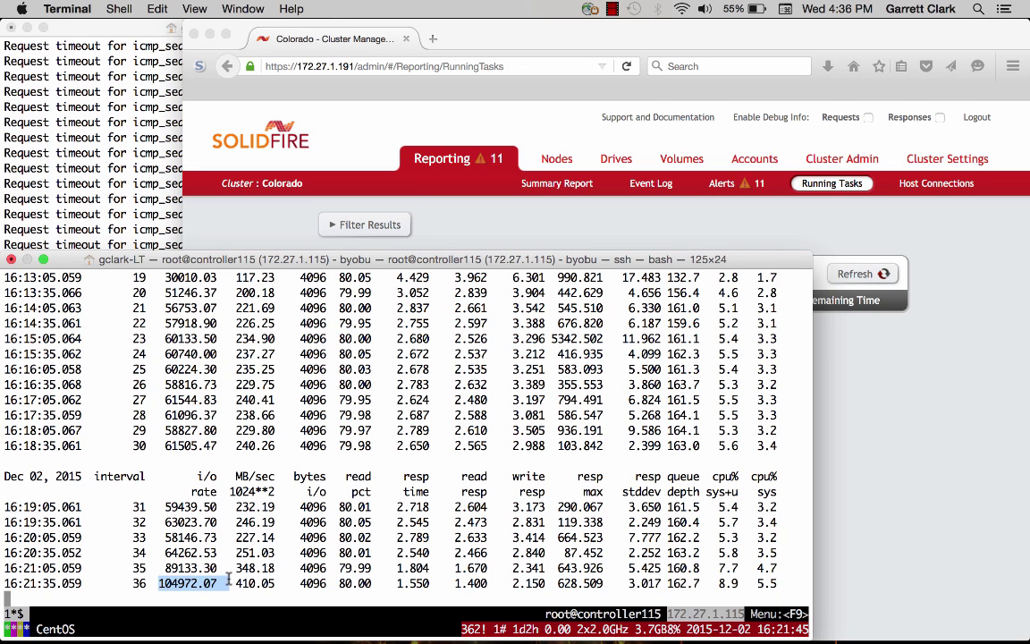